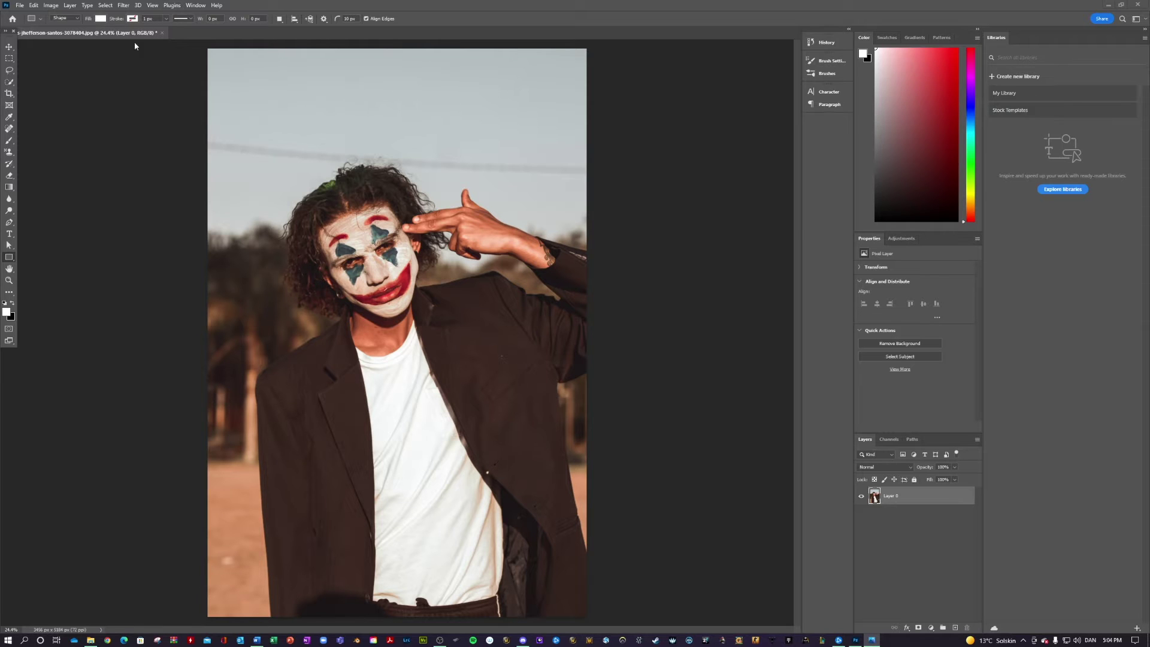
Apply the Find Edges stylize filter to the portrait layer.
{"action": "left_click", "coordinate": [105, 7]}
{"action": "mouse_move", "coordinate": [124, 5]}
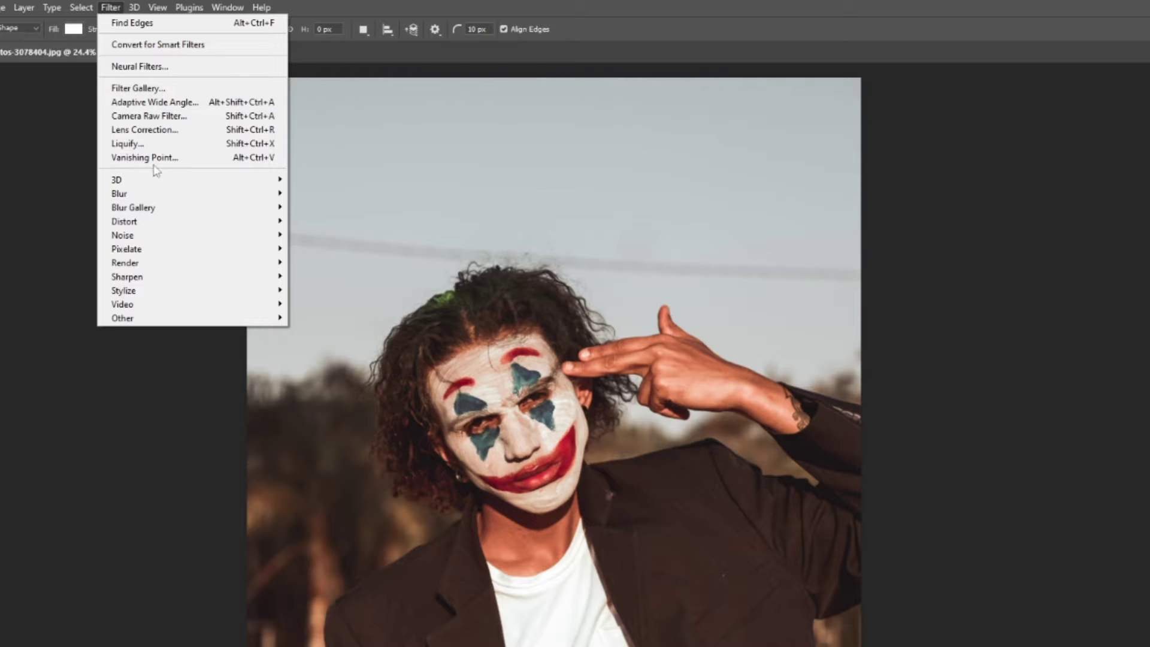
{"action": "mouse_move", "coordinate": [172, 292]}
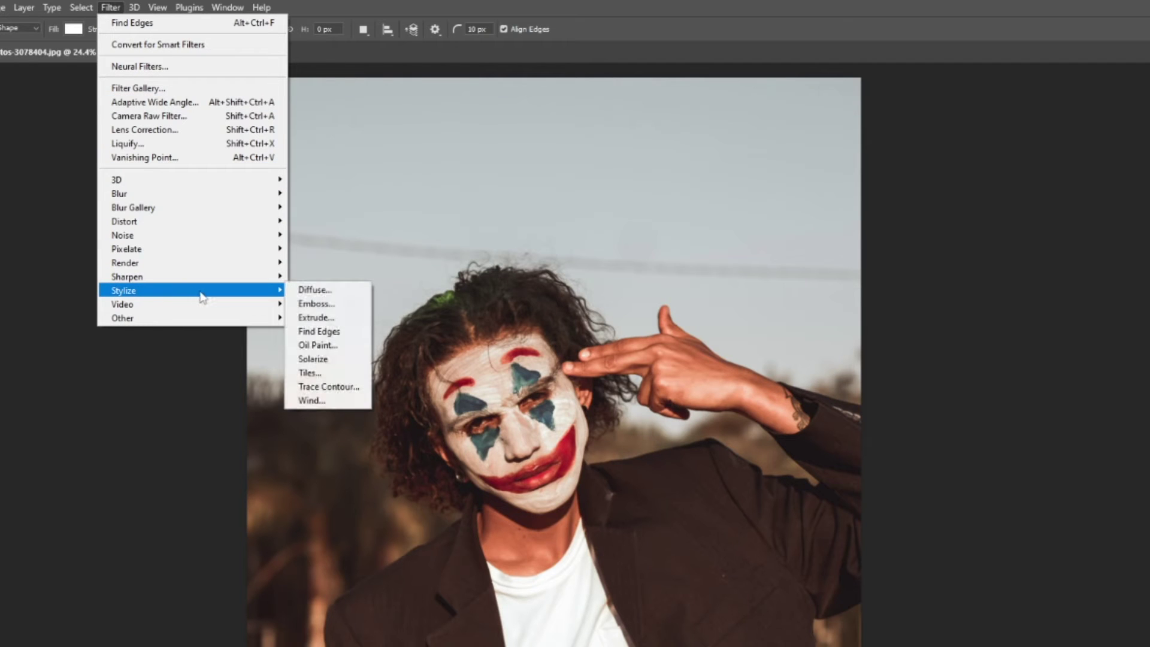
{"action": "left_click", "coordinate": [330, 338]}
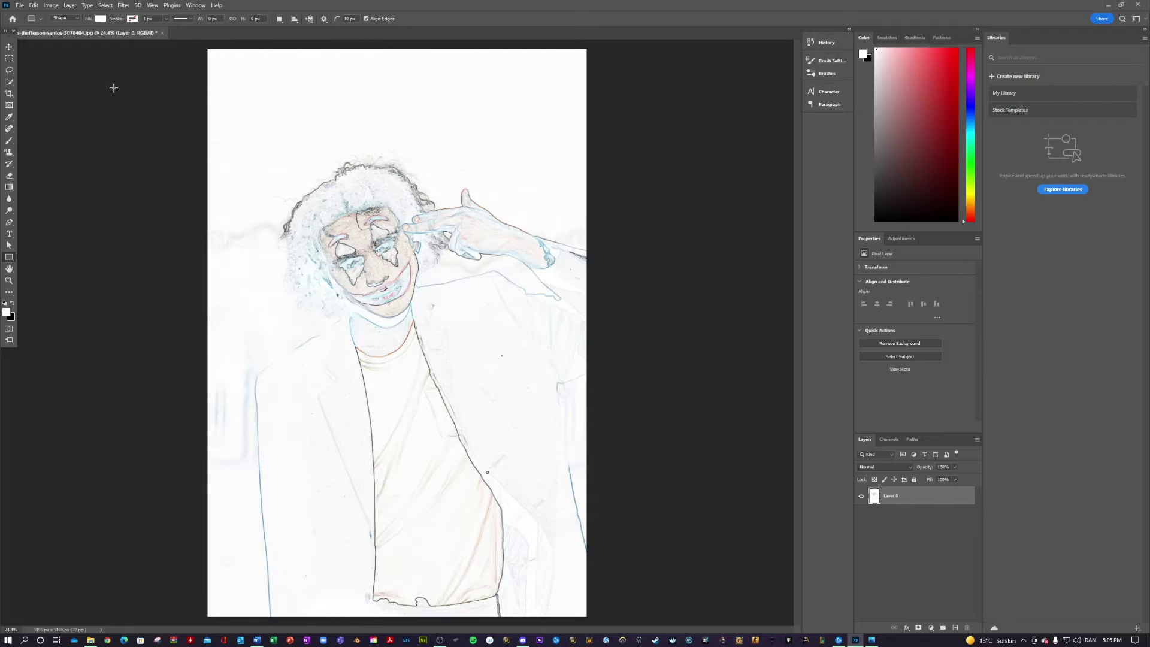
Strengthen the edge lines with a Levels adjustment, setting input levels to 180, 0.94 and 231.
{"action": "left_click", "coordinate": [51, 5]}
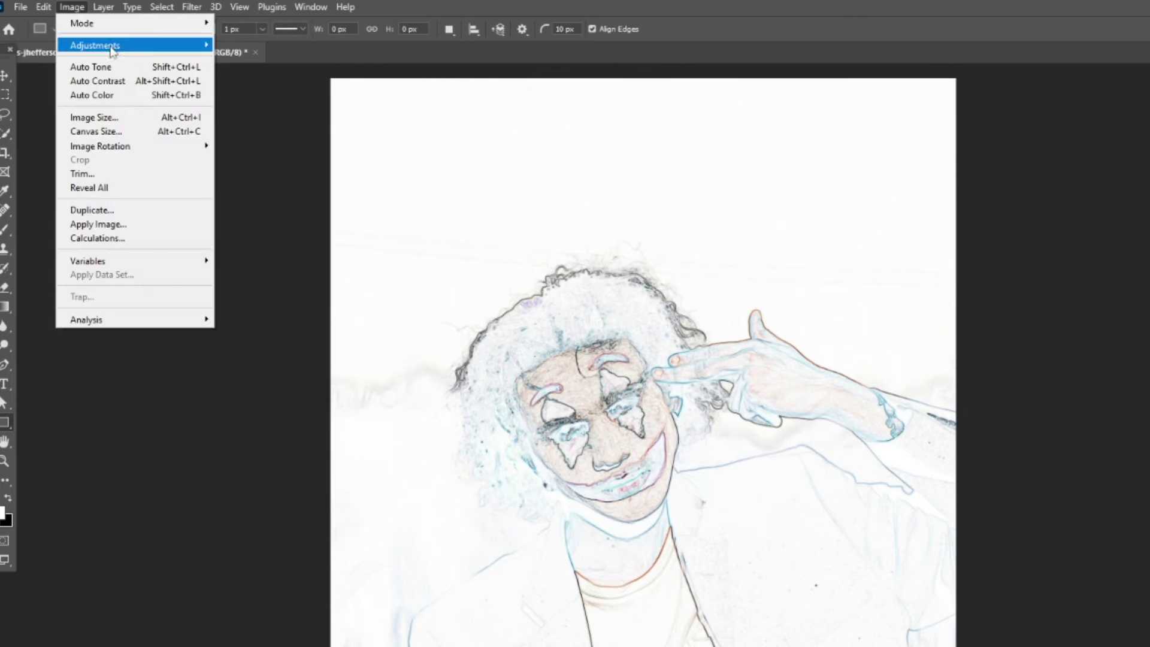
{"action": "mouse_move", "coordinate": [123, 48]}
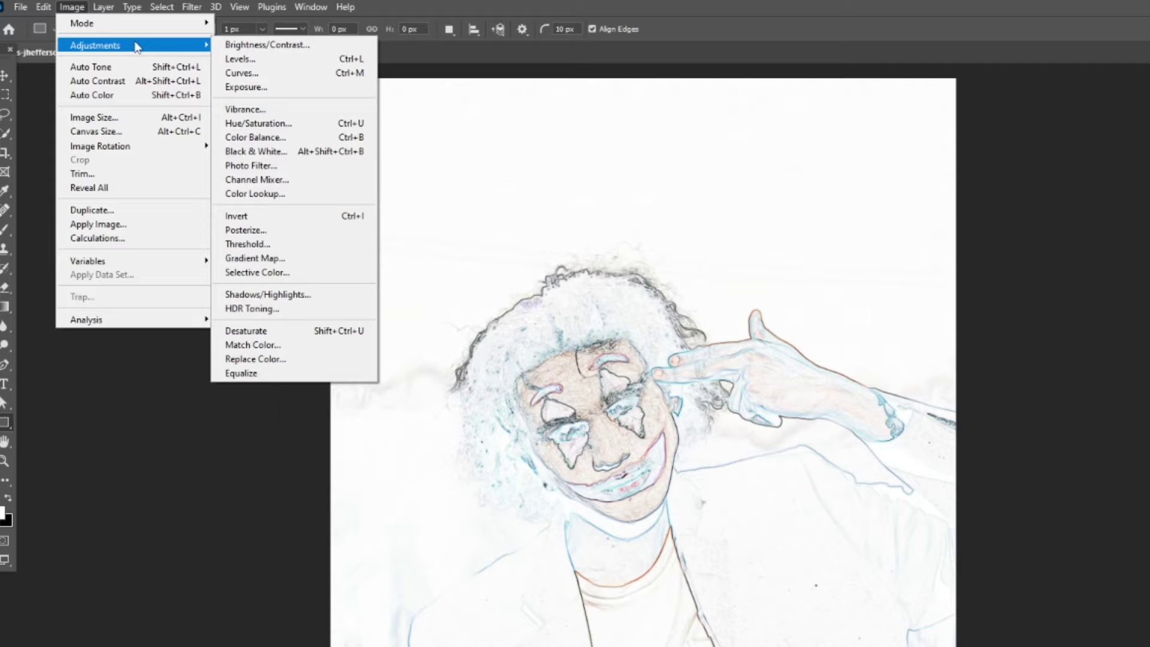
{"action": "left_click", "coordinate": [290, 59]}
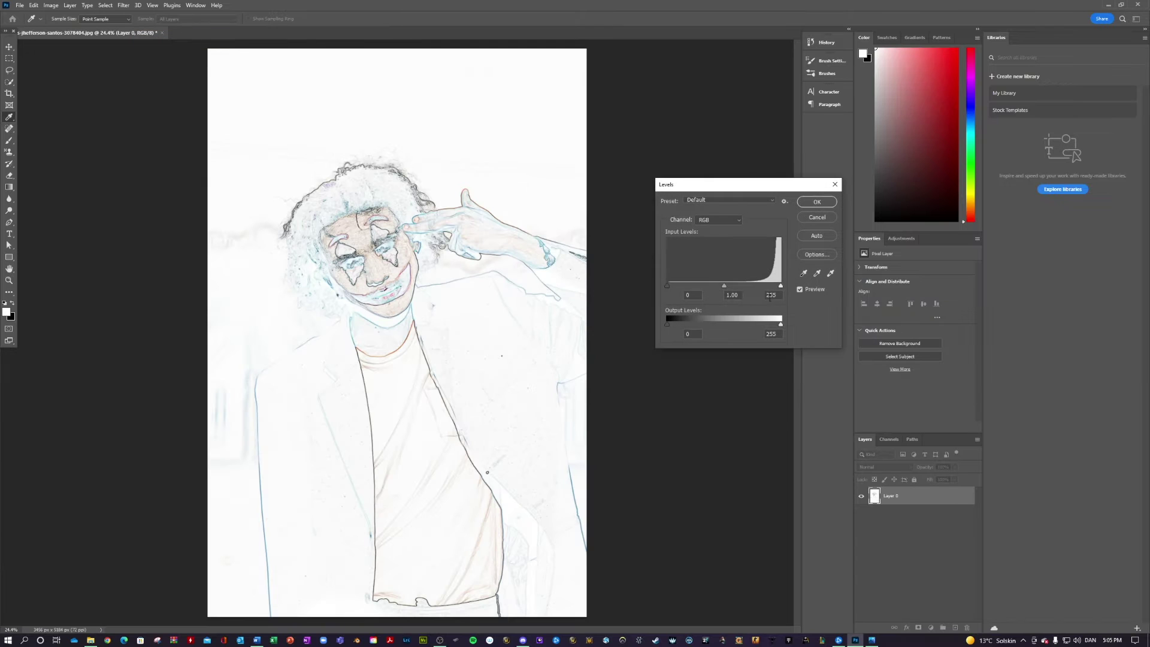
{"action": "mouse_move", "coordinate": [780, 286]}
{"action": "left_mouse_down"}
{"action": "mouse_move", "coordinate": [735, 288]}
{"action": "mouse_move", "coordinate": [783, 286]}
{"action": "left_mouse_up"}
{"action": "left_click_drag", "start_coordinate": [667, 286], "coordinate": [771, 287]}
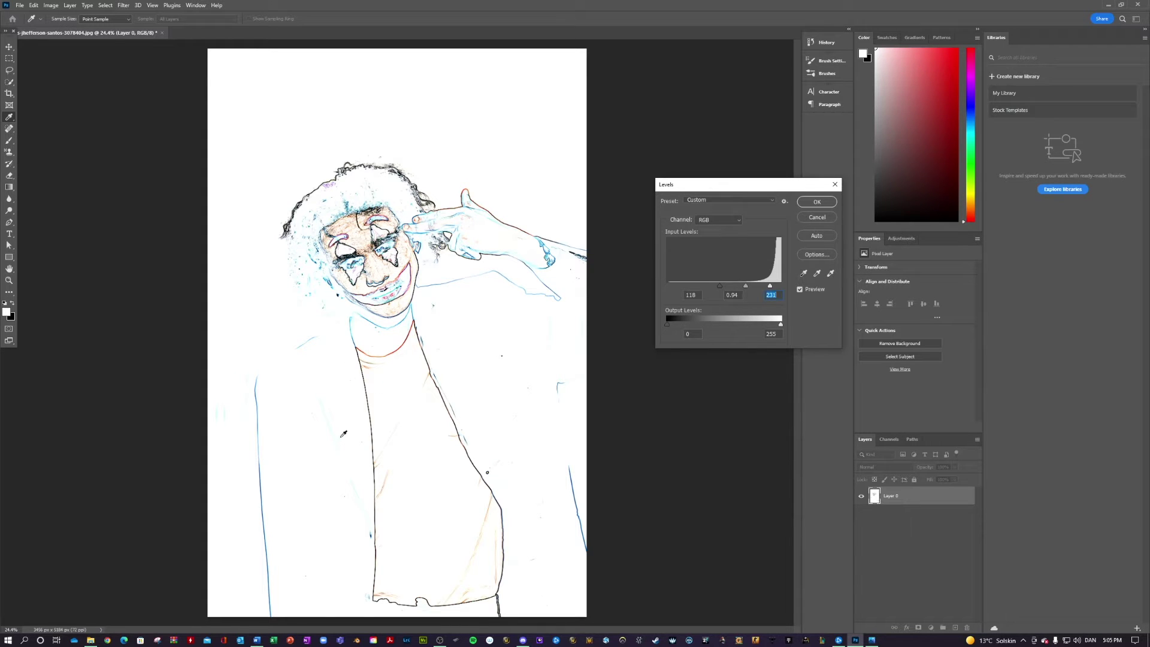
{"action": "left_click_drag", "start_coordinate": [724, 287], "coordinate": [748, 285]}
{"action": "left_click", "coordinate": [748, 285]}
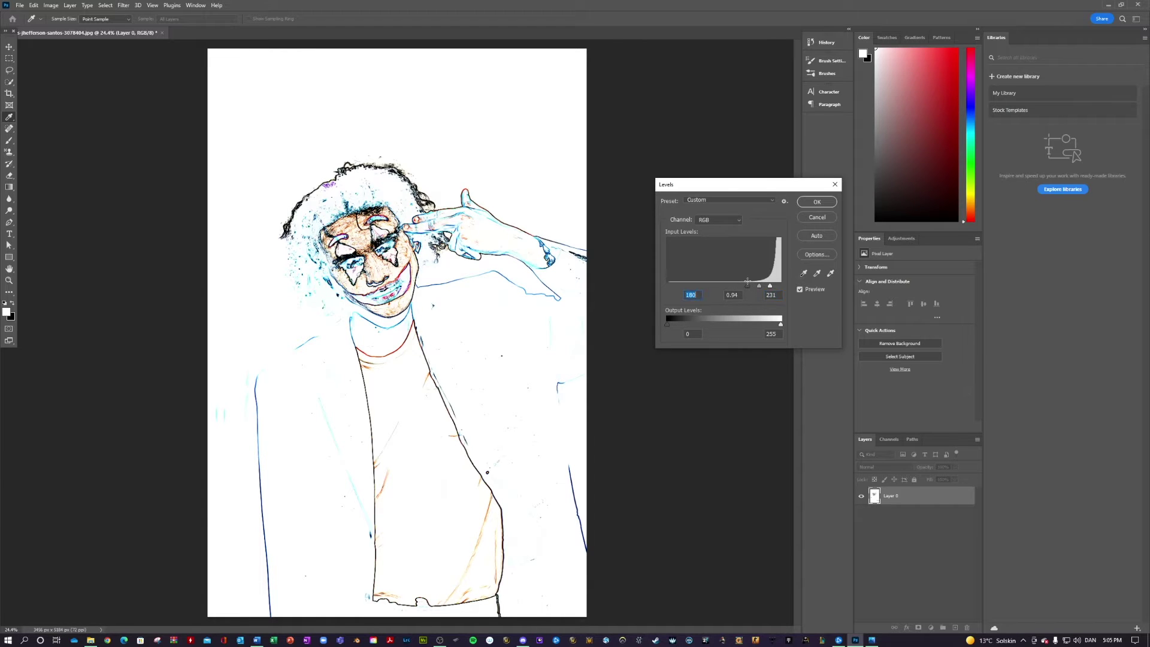
{"action": "left_click", "coordinate": [817, 203]}
{"action": "key", "text": "u"}
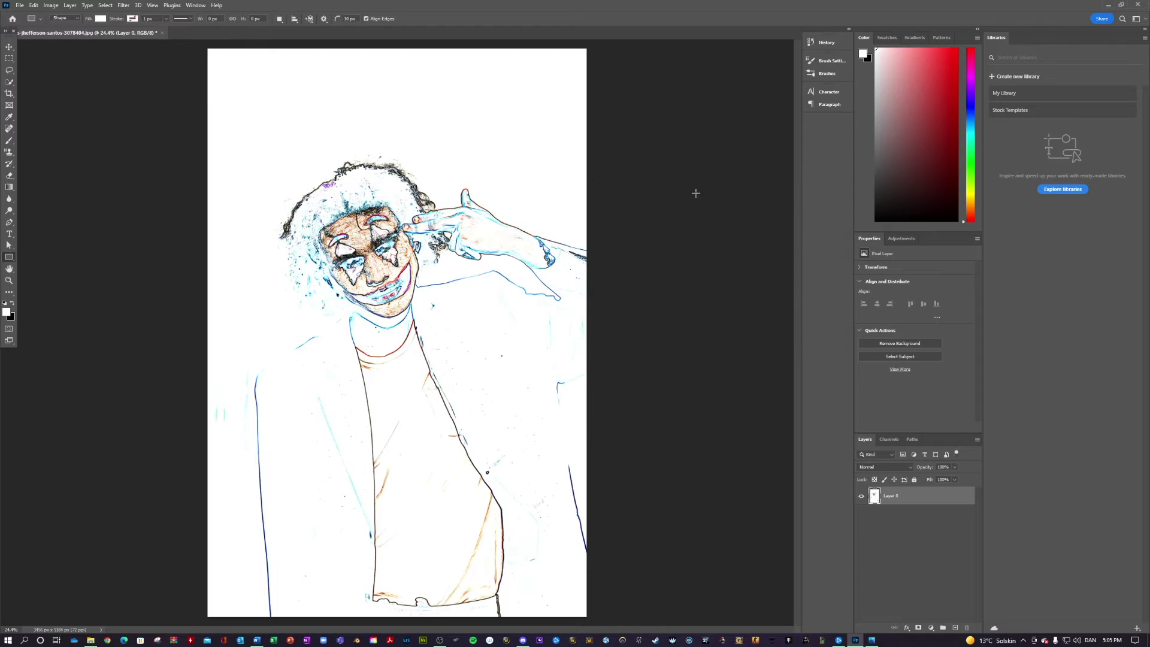
Convert the coloured line drawing to monochrome with a Black & White adjustment using the Default preset.
{"action": "left_click", "coordinate": [51, 6]}
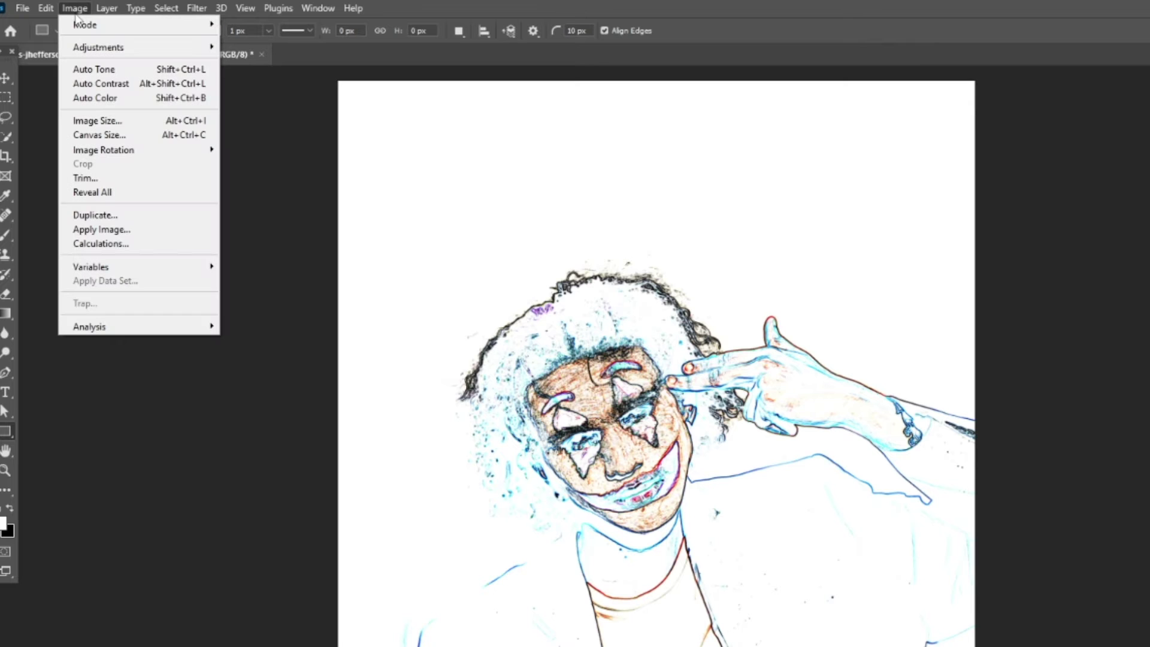
{"action": "mouse_move", "coordinate": [155, 53]}
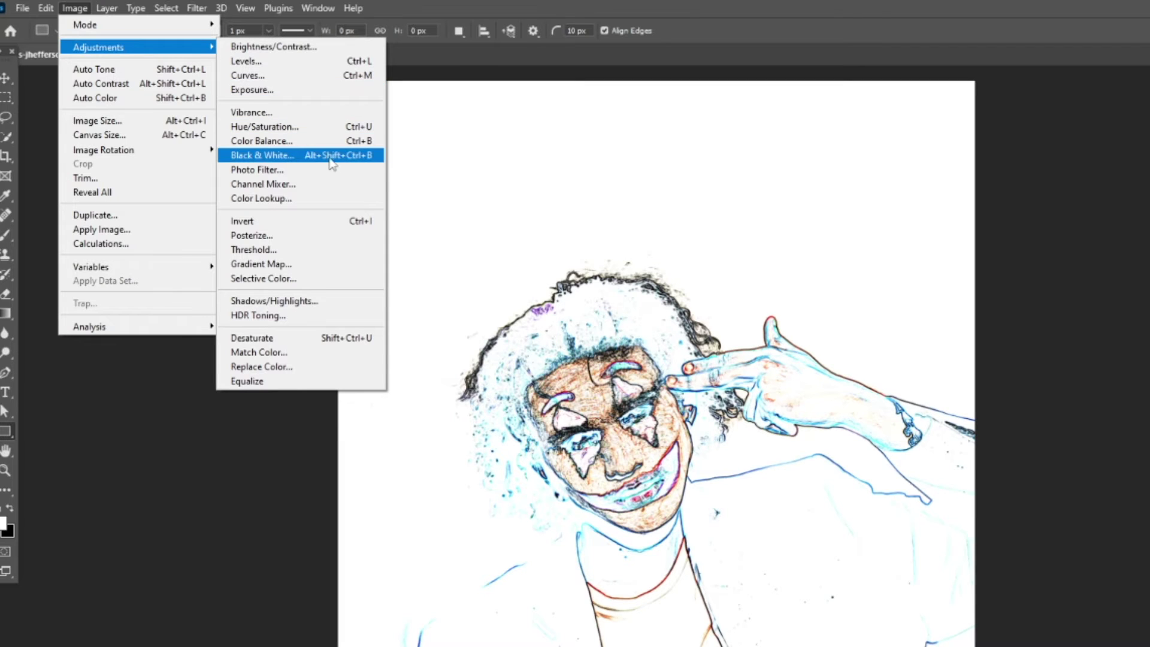
{"action": "left_click", "coordinate": [329, 156]}
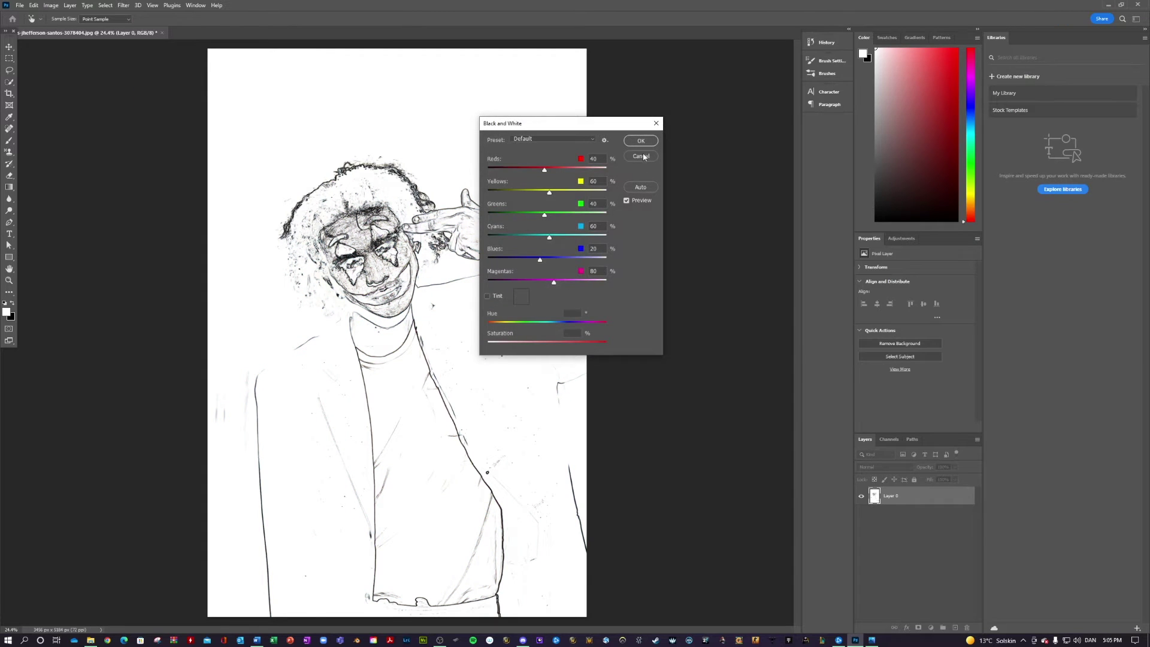
{"action": "left_click", "coordinate": [641, 141]}
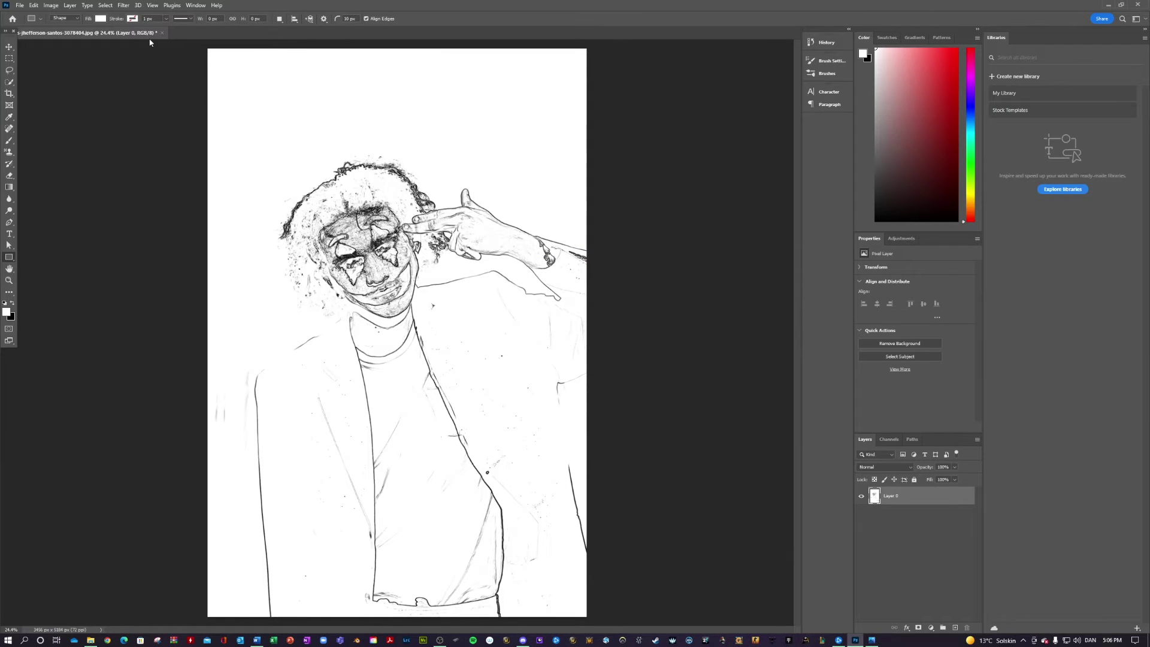
Apply the Find Edges filter again to the black-and-white drawing.
{"action": "left_click", "coordinate": [122, 6]}
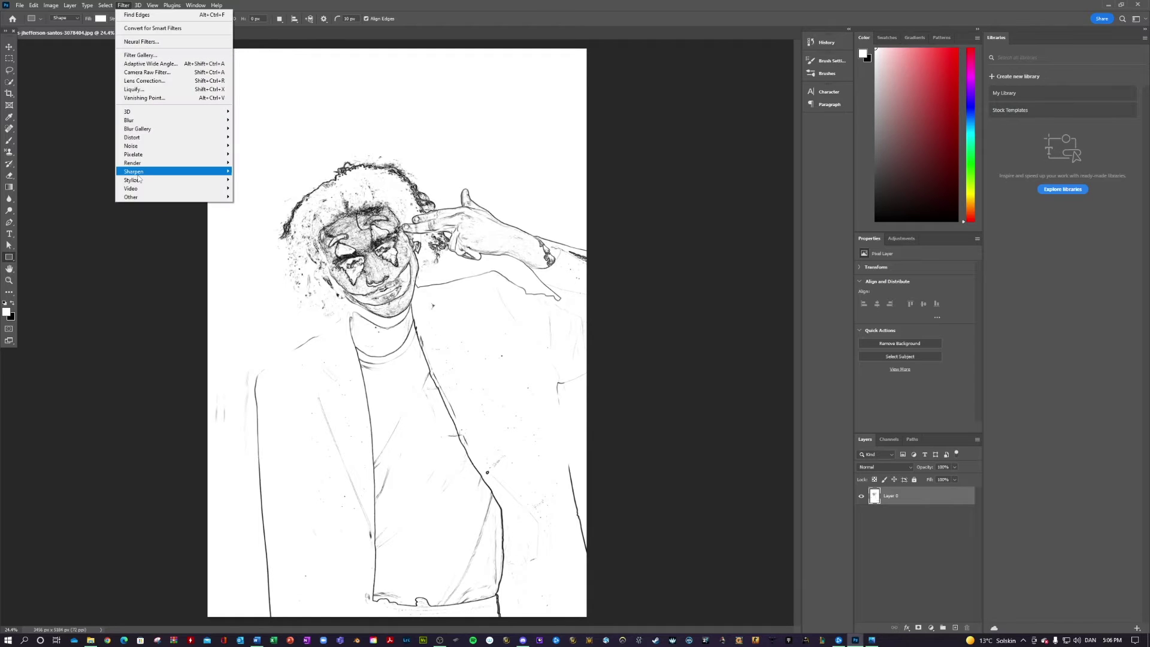
{"action": "mouse_move", "coordinate": [138, 180]}
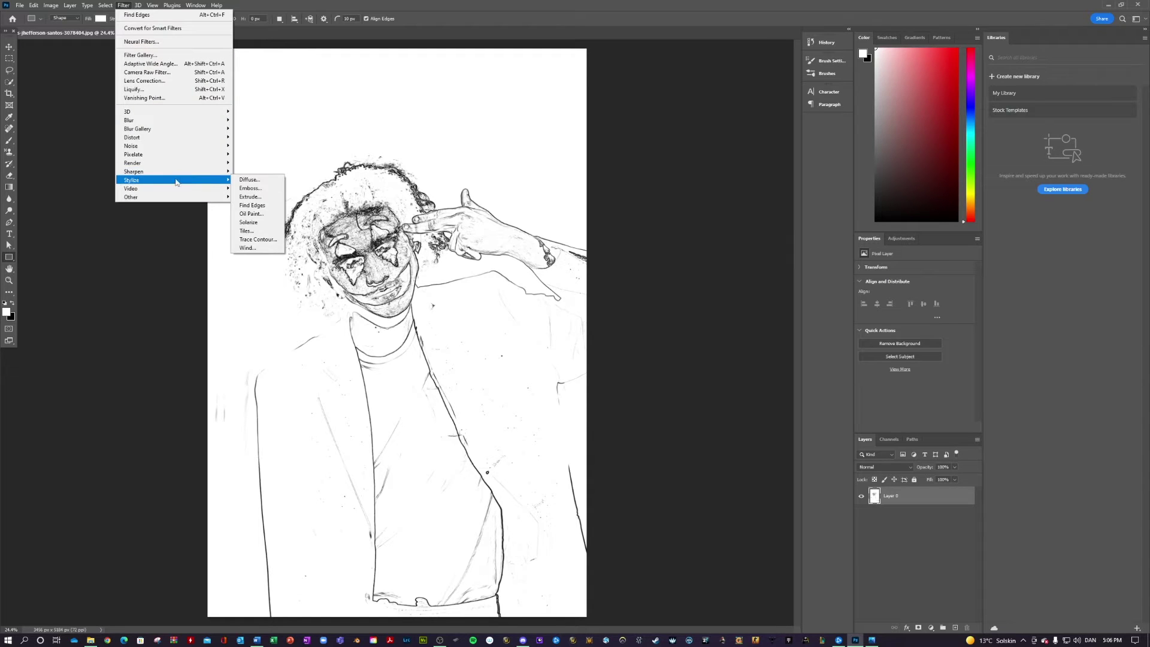
{"action": "left_click", "coordinate": [252, 206]}
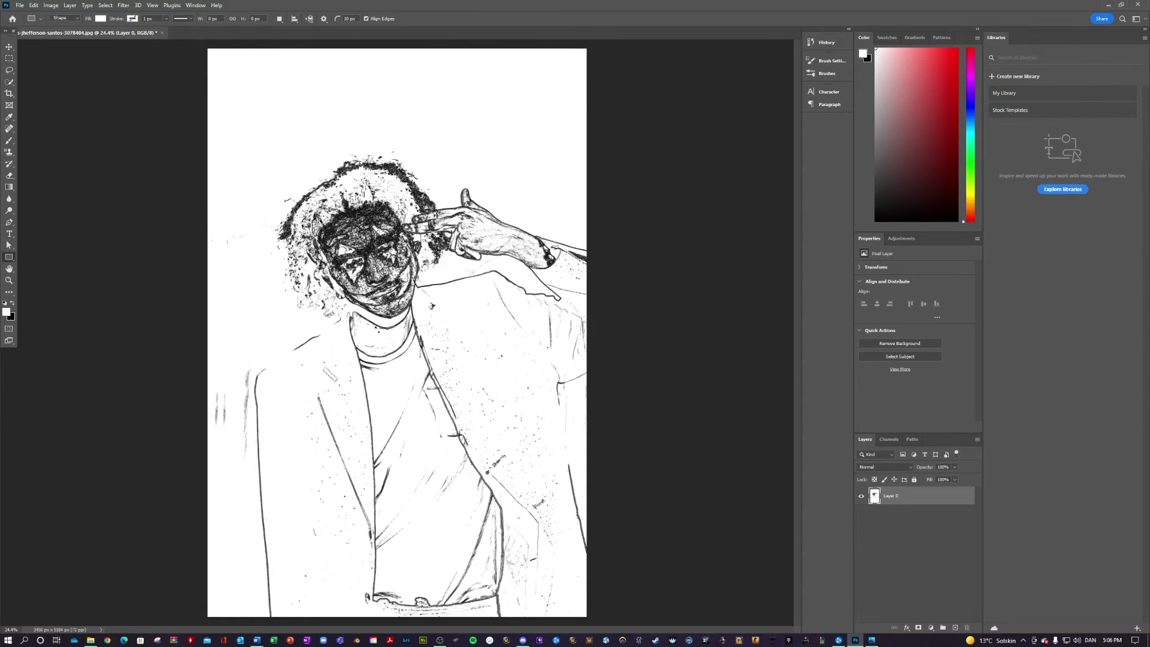
Clean up the doubled line work with a Levels adjustment, setting input levels to 67, 1.72 and 152.
{"action": "left_click", "coordinate": [51, 5]}
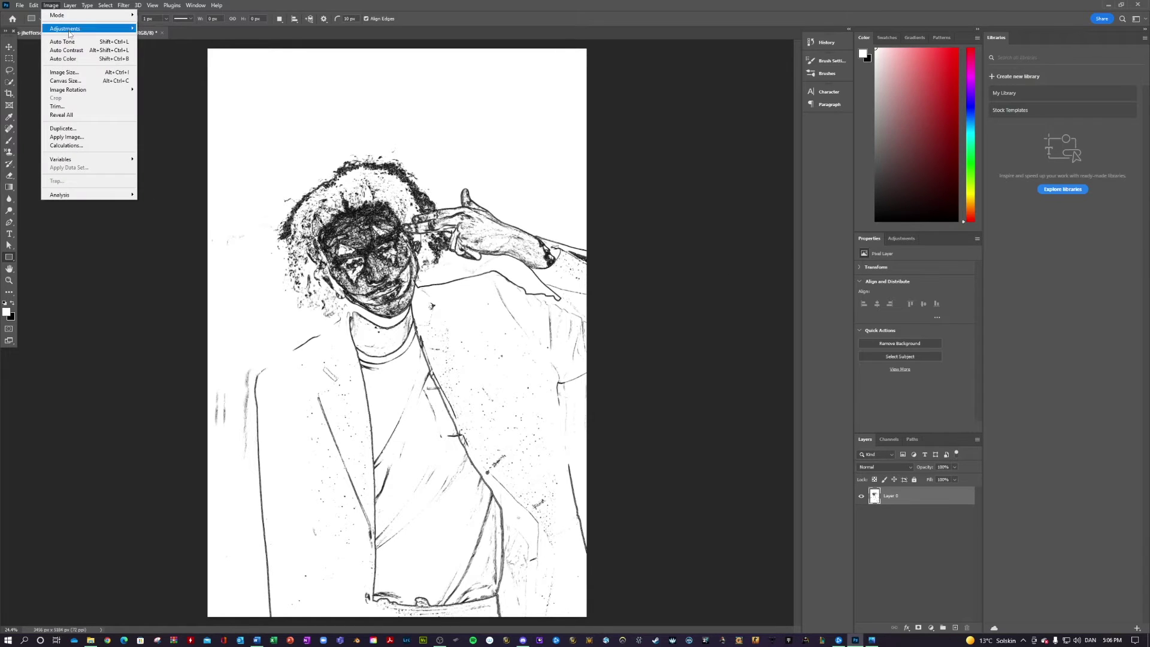
{"action": "mouse_move", "coordinate": [69, 29]}
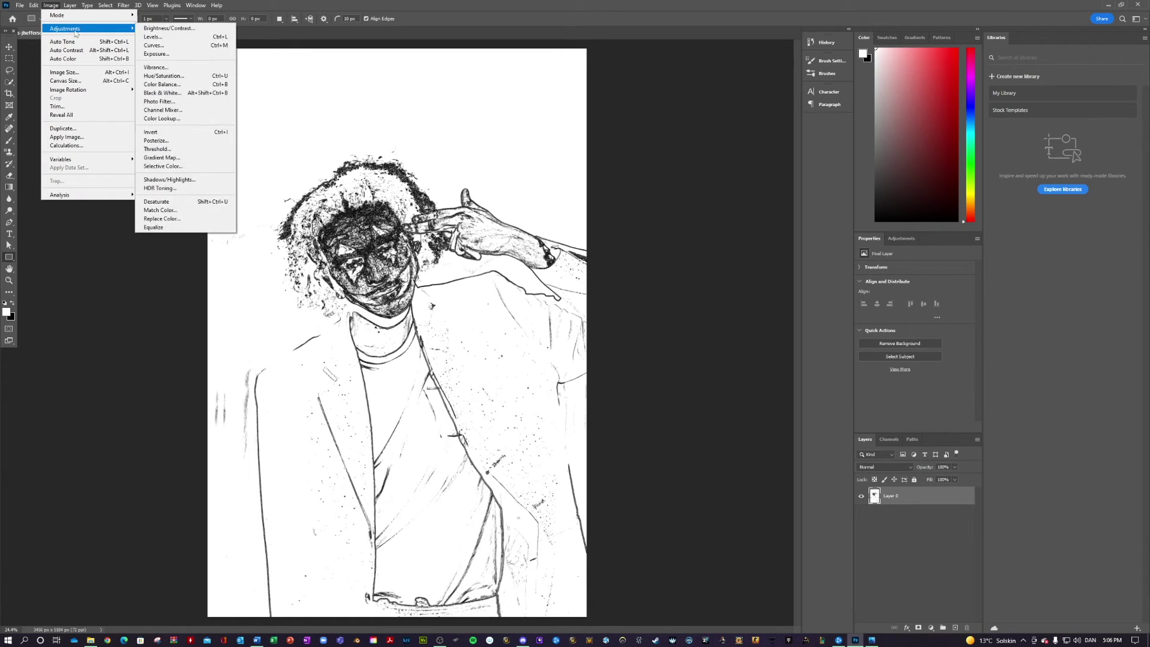
{"action": "left_click", "coordinate": [177, 37]}
{"action": "left_click_drag", "start_coordinate": [781, 286], "coordinate": [750, 289]}
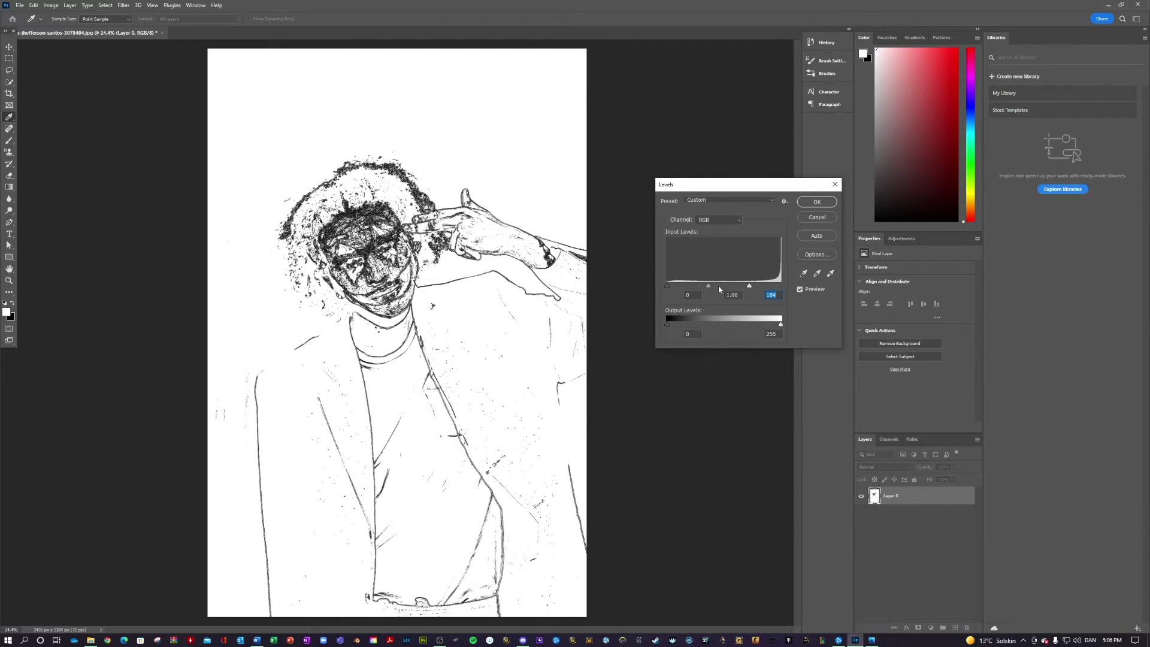
{"action": "left_click_drag", "start_coordinate": [670, 286], "coordinate": [693, 287]}
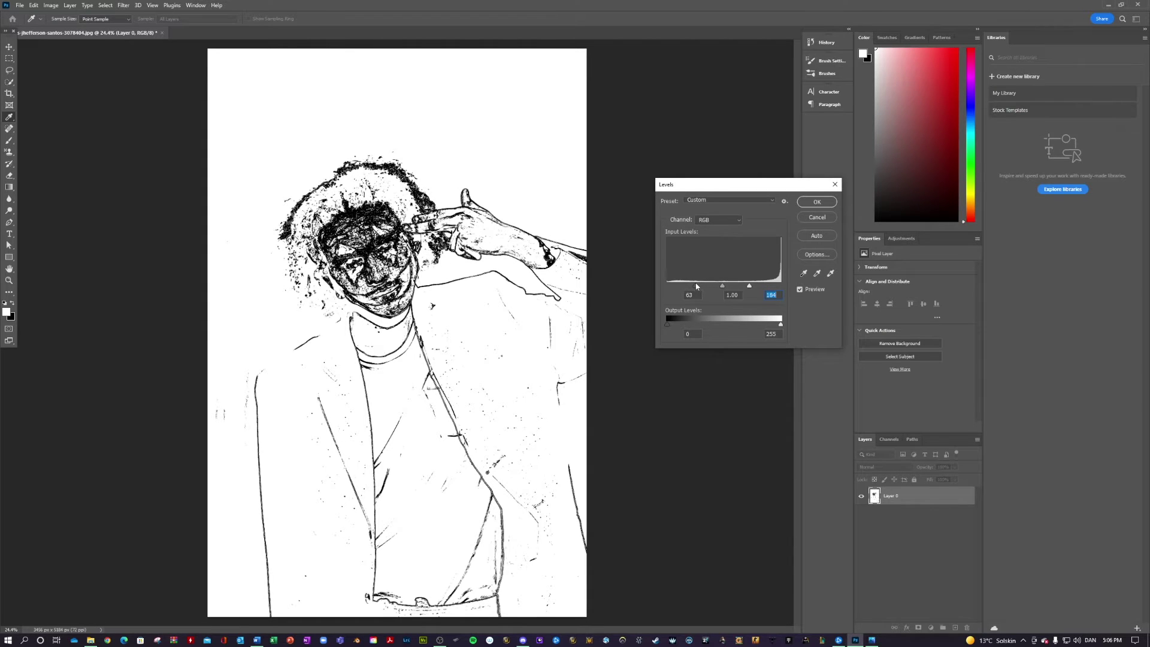
{"action": "left_click", "coordinate": [698, 286]}
{"action": "mouse_move", "coordinate": [726, 289]}
{"action": "left_mouse_down"}
{"action": "mouse_move", "coordinate": [748, 288]}
{"action": "mouse_move", "coordinate": [735, 288]}
{"action": "left_mouse_up"}
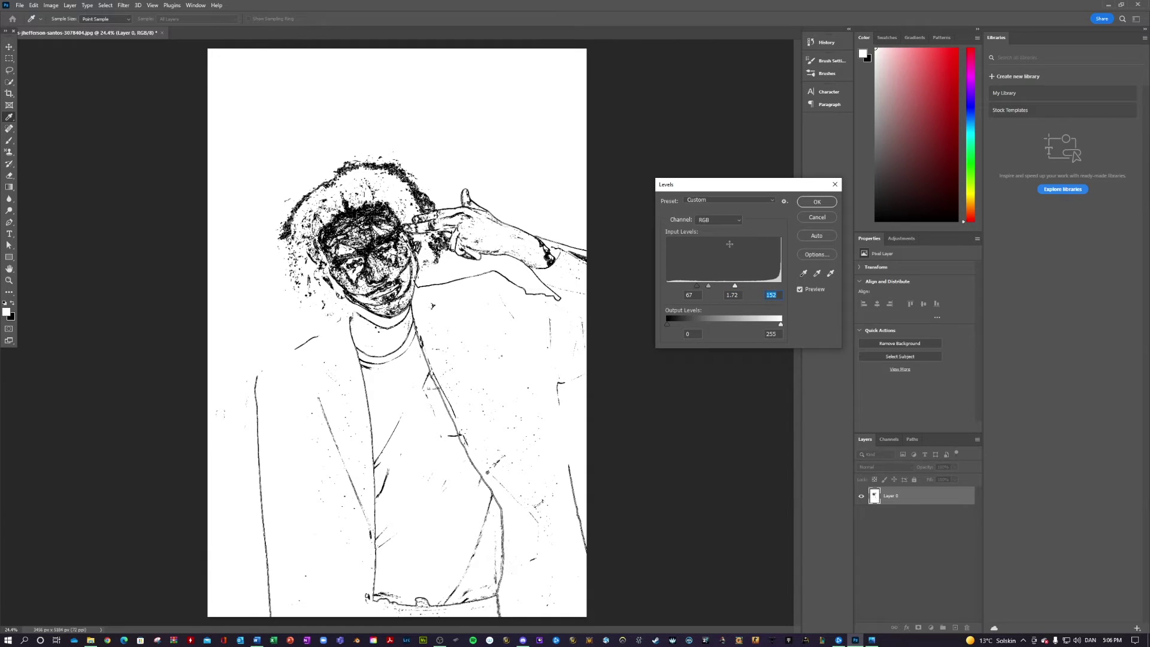
{"action": "left_click", "coordinate": [816, 203]}
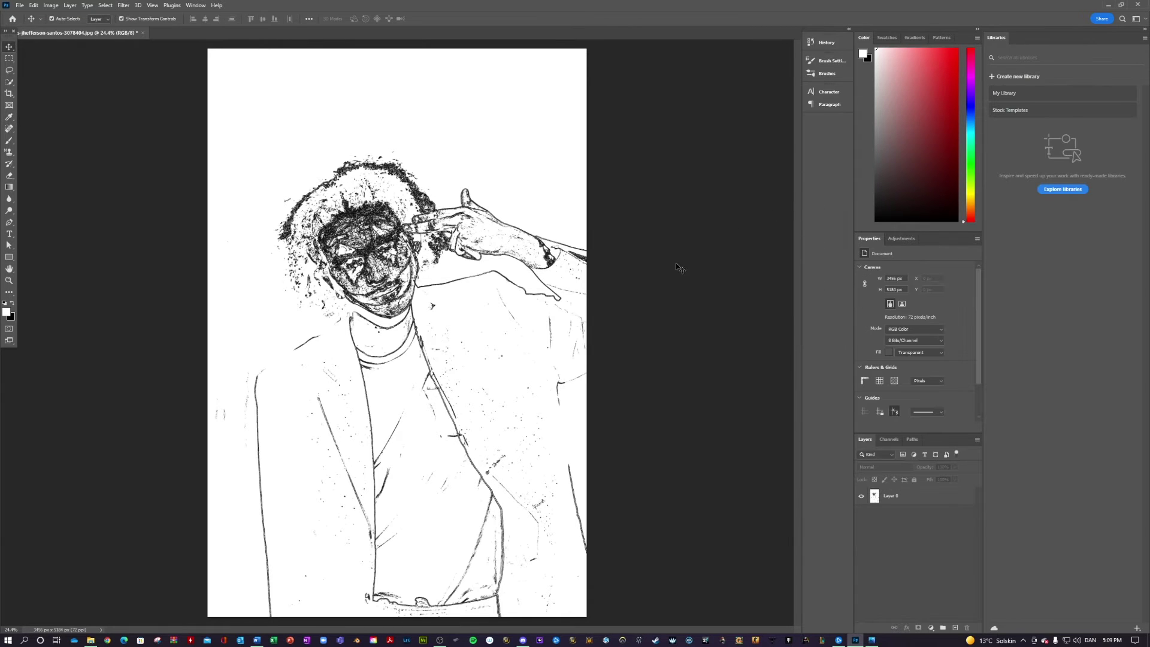
Select the dark lines on Layer 0 with an inverted Color Range selection from sampled colours, fuzziness 98.
{"action": "left_click", "coordinate": [914, 502]}
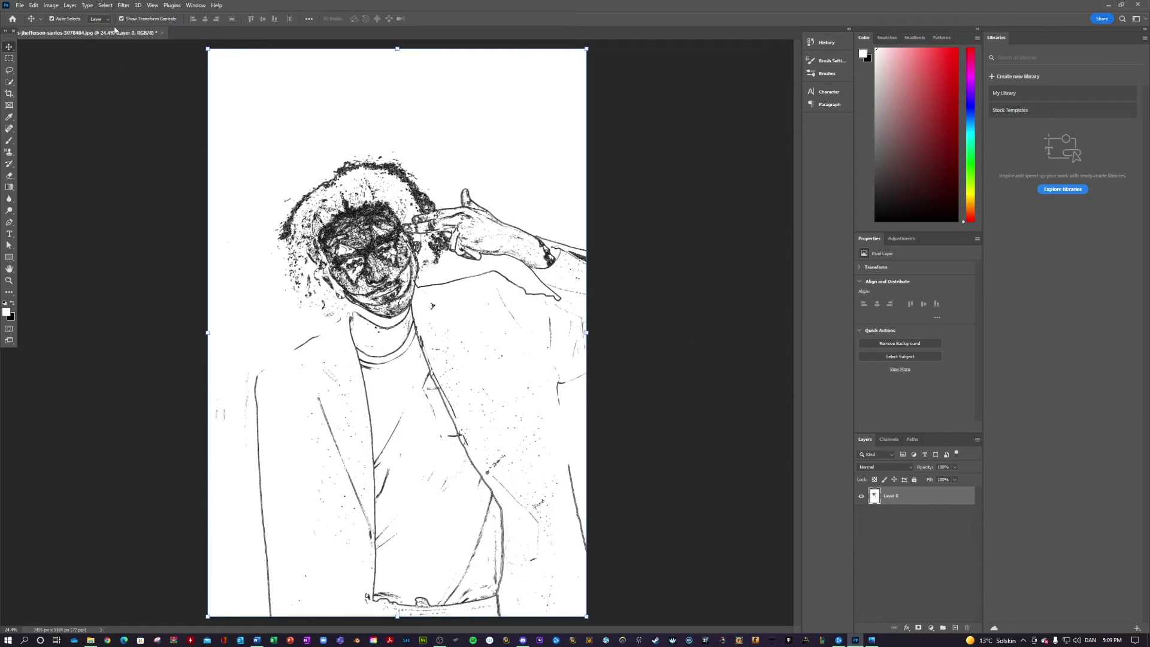
{"action": "left_click", "coordinate": [106, 6]}
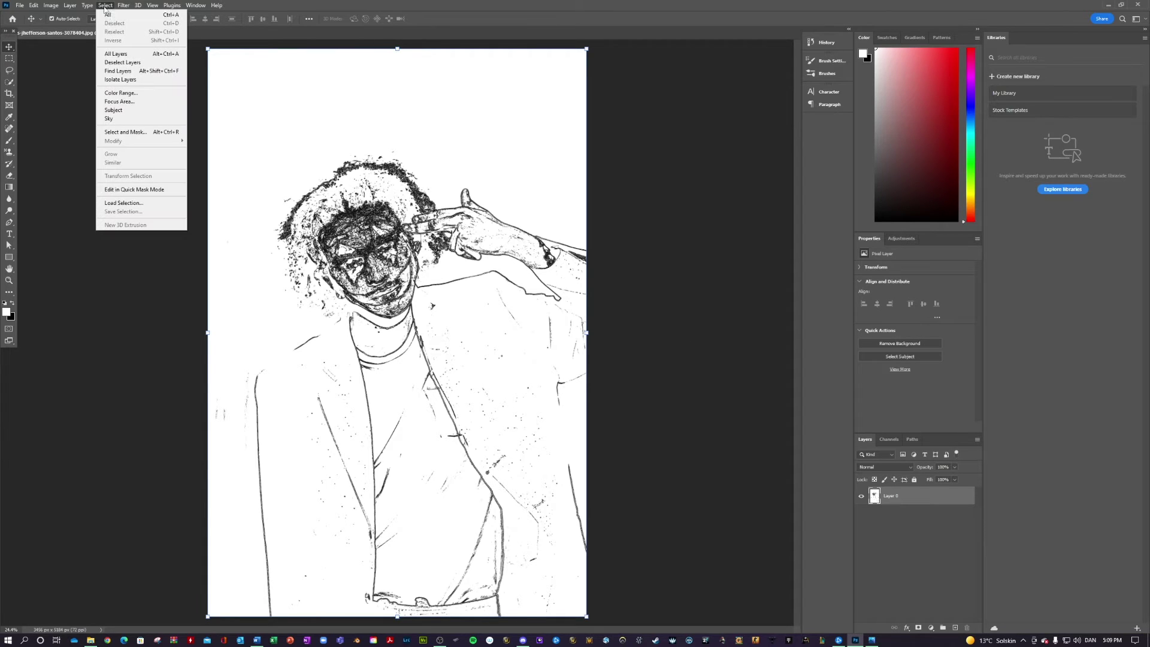
{"action": "left_click", "coordinate": [126, 94]}
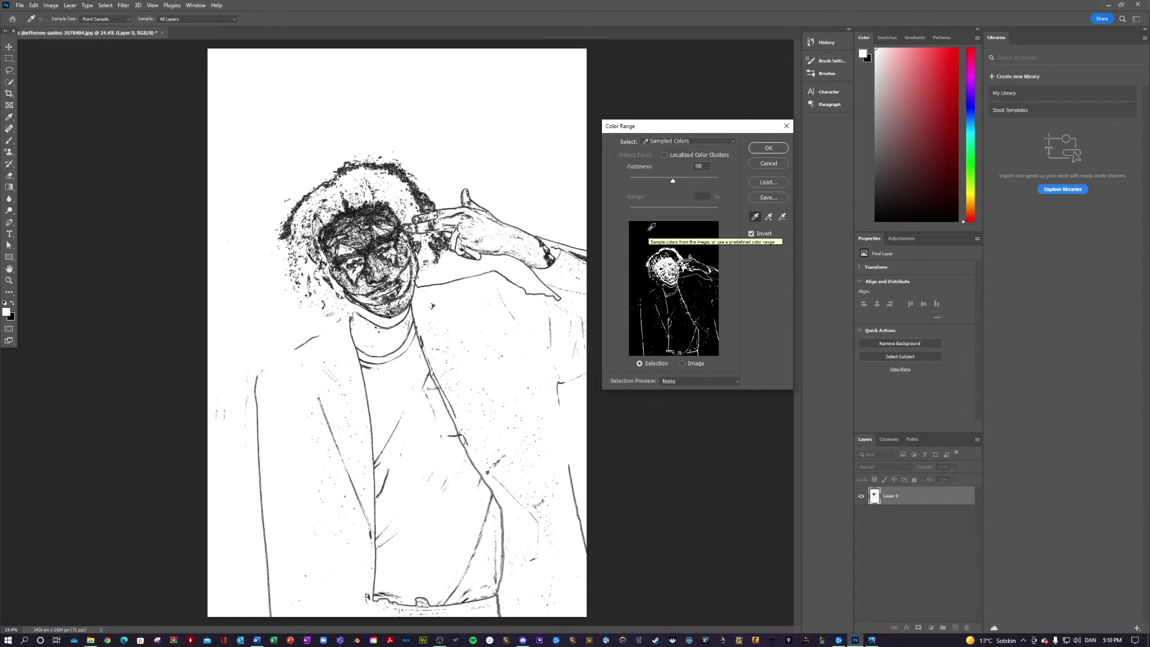
{"action": "left_click", "coordinate": [768, 147]}
Copy the selected lines to a new layer and hide Layer 0.
{"action": "key", "text": "v"}
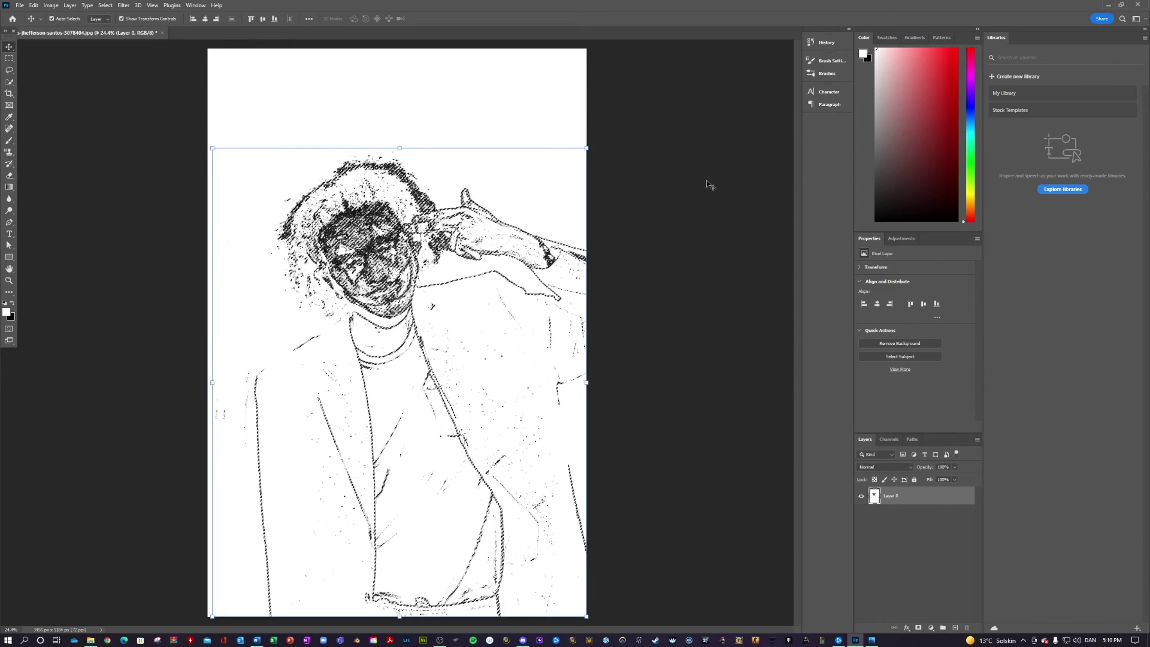
{"action": "key", "text": "ctrl+j"}
{"action": "left_click", "coordinate": [861, 516]}
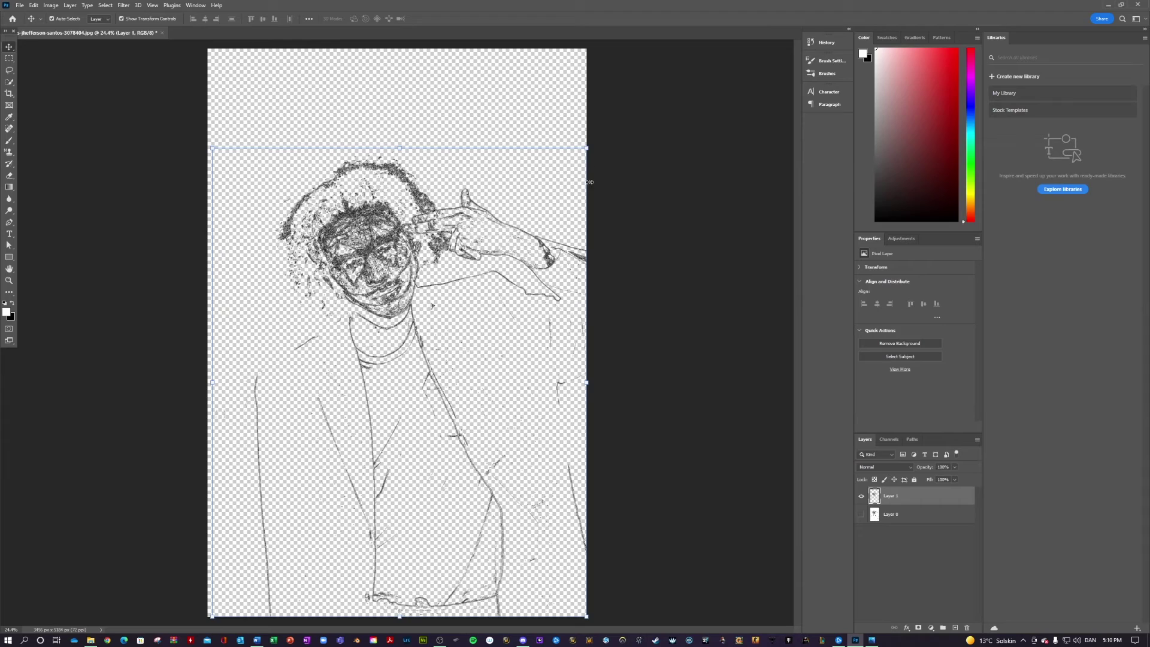
Scale the line-art layer up to about 122% and shift it left and slightly up so the figure fills the canvas.
{"action": "left_click_drag", "start_coordinate": [587, 147], "coordinate": [631, 78]}
{"action": "key", "text": "ctrl+z"}
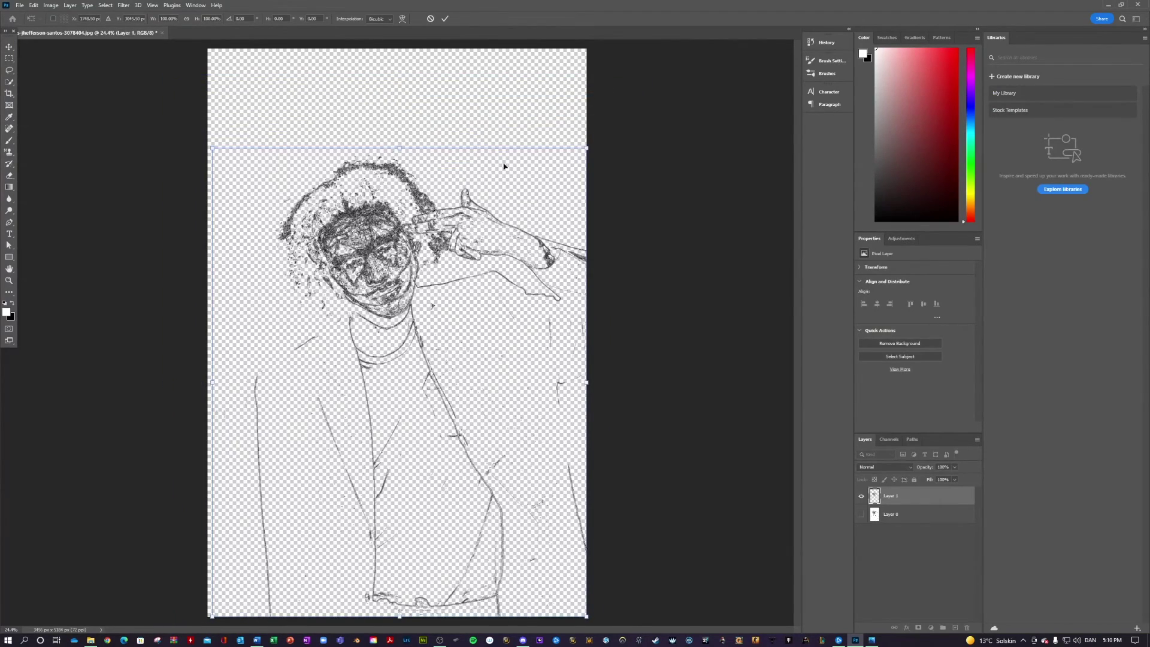
{"action": "left_click_drag", "start_coordinate": [586, 148], "coordinate": [669, 43]}
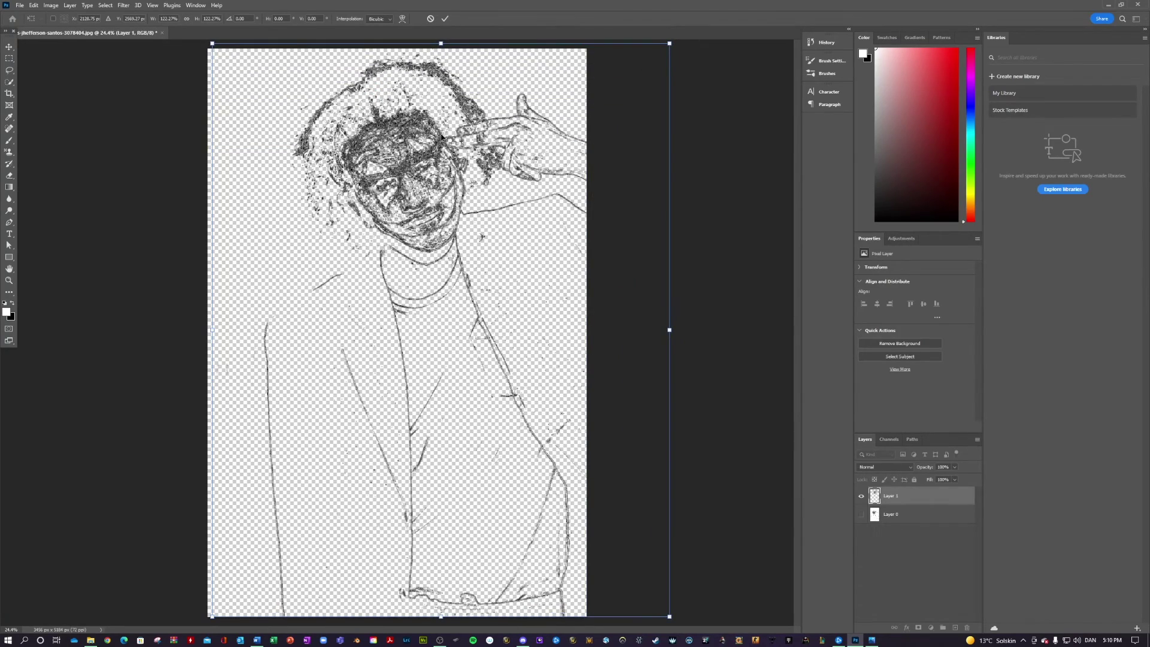
{"action": "left_click_drag", "start_coordinate": [448, 150], "coordinate": [378, 142]}
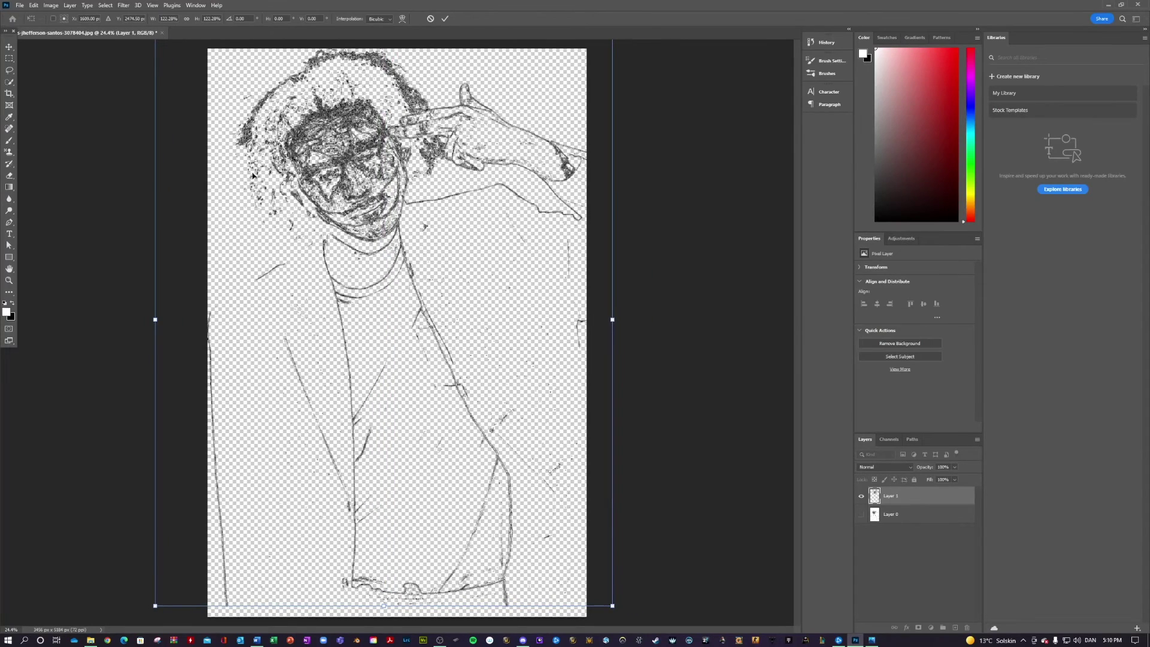
Draw a white rectangle of about 3604 × 5279 px over the whole canvas and place it beneath the line-art layer.
{"action": "left_click", "coordinate": [9, 257]}
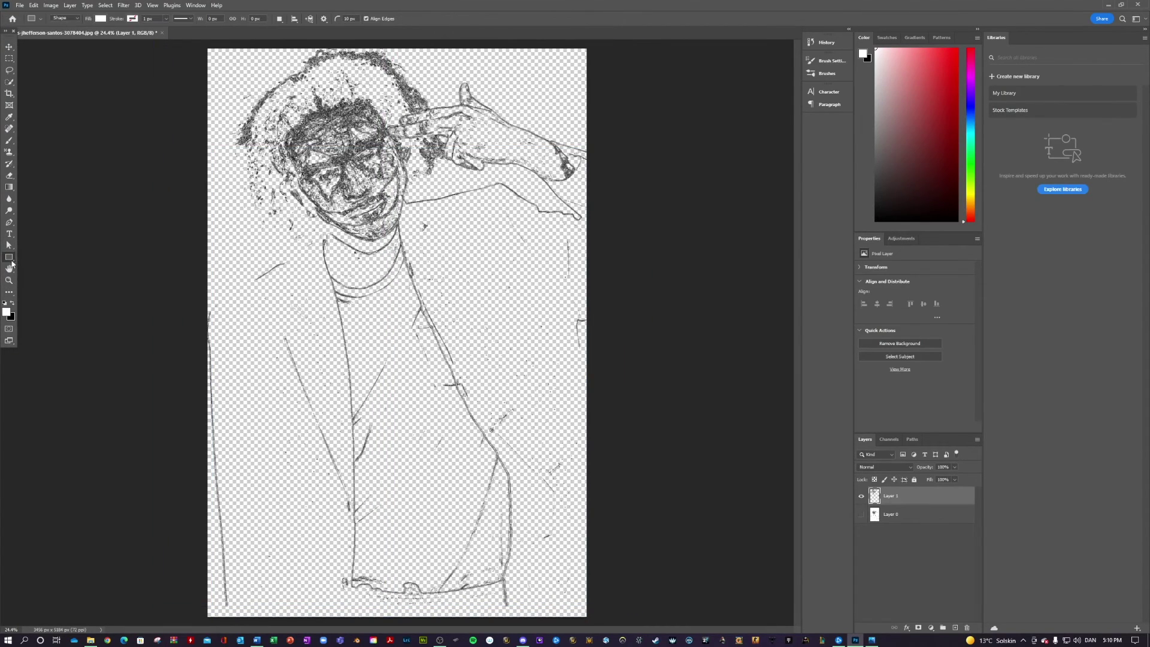
{"action": "right_click", "coordinate": [9, 258]}
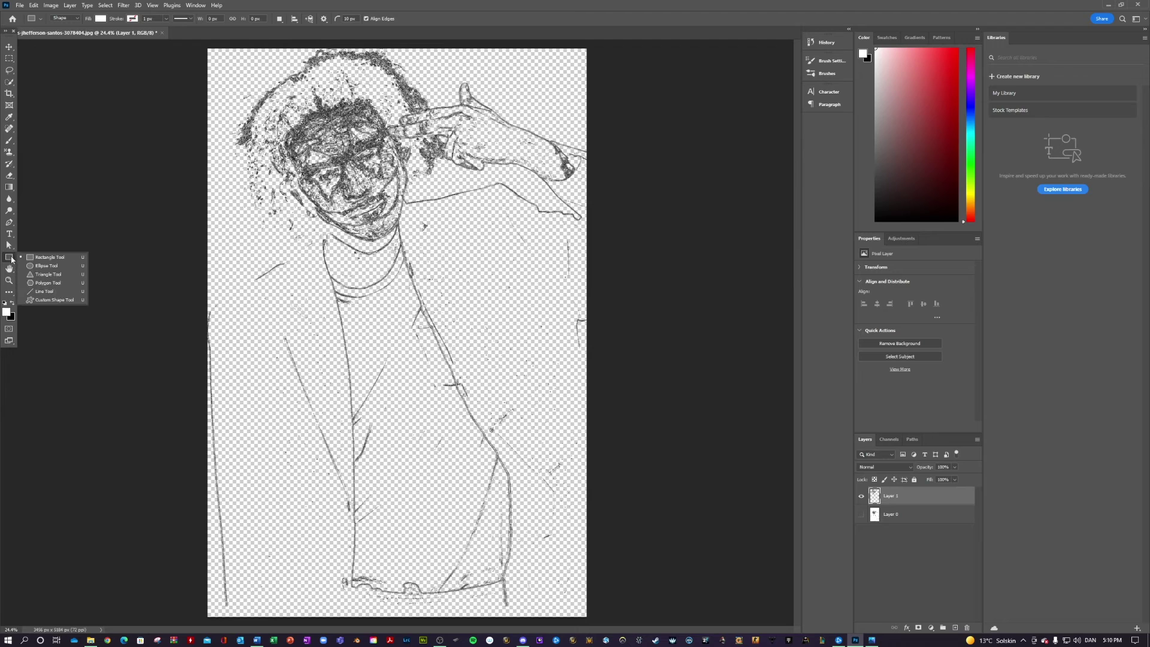
{"action": "left_click", "coordinate": [34, 266]}
{"action": "right_click", "coordinate": [8, 258]}
{"action": "left_click", "coordinate": [37, 258]}
{"action": "left_click_drag", "start_coordinate": [204, 44], "coordinate": [598, 622]}
{"action": "left_click_drag", "start_coordinate": [915, 496], "coordinate": [913, 520]}
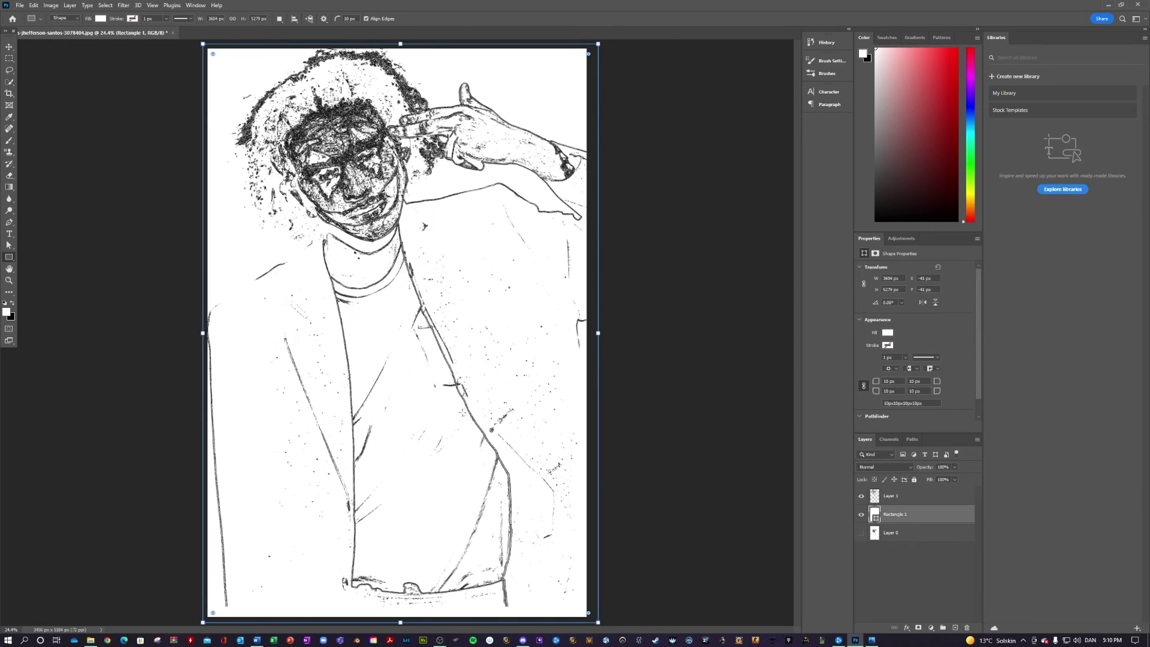
Set the foreground colour to the light red ff5050.
{"action": "left_click", "coordinate": [7, 312]}
{"action": "mouse_move", "coordinate": [554, 186]}
{"action": "left_mouse_down"}
{"action": "mouse_move", "coordinate": [574, 162]}
{"action": "mouse_move", "coordinate": [538, 150]}
{"action": "left_mouse_up"}
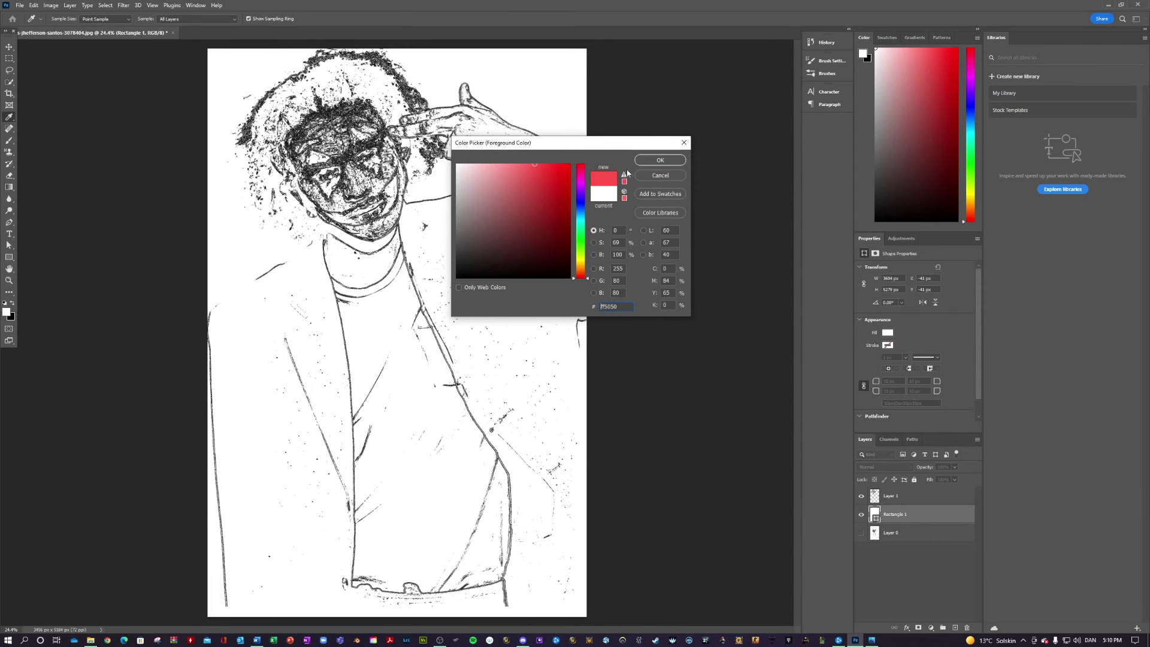
{"action": "left_click", "coordinate": [644, 160]}
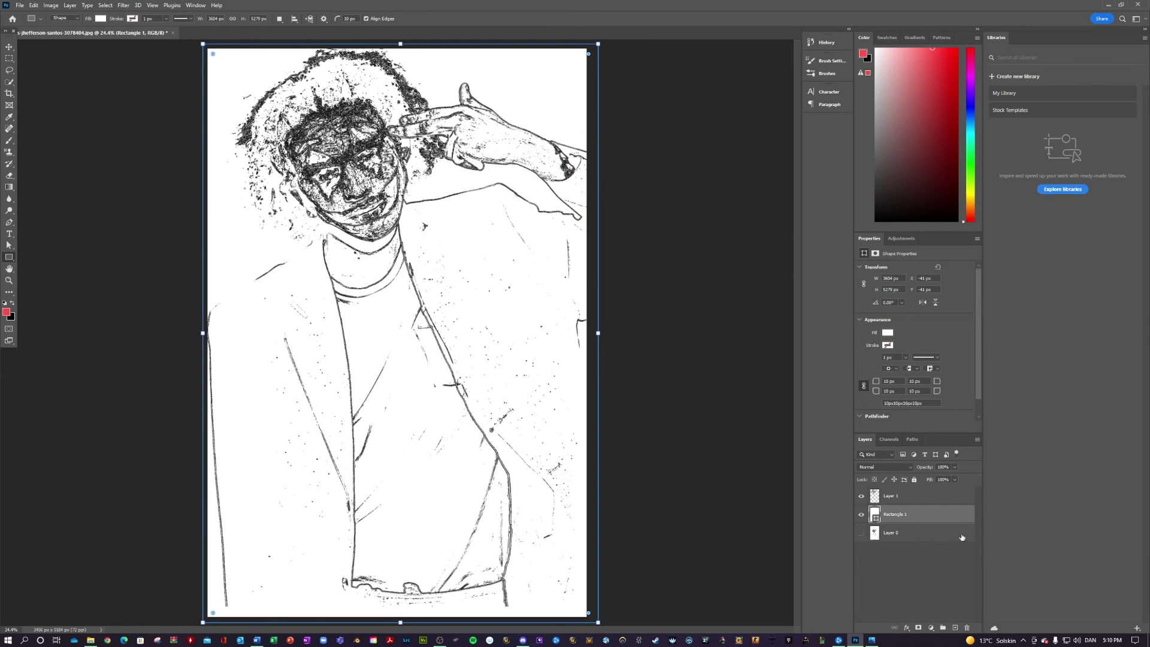
Fill the background rectangle with the recently used light red and deselect it.
{"action": "left_click", "coordinate": [888, 333]}
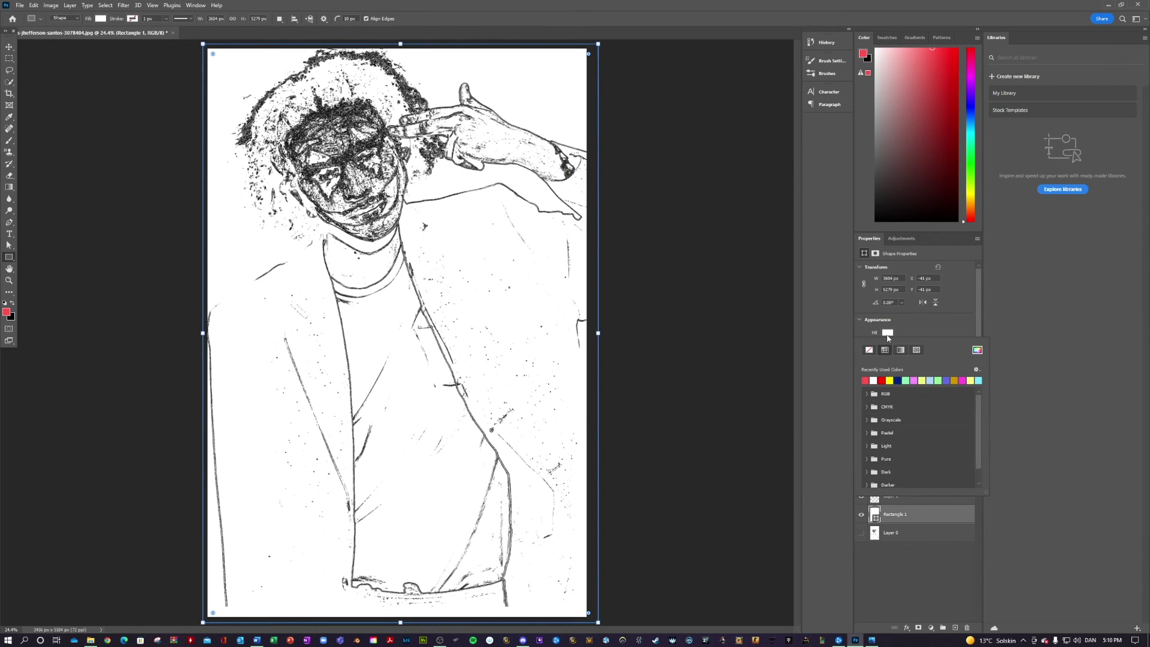
{"action": "left_click", "coordinate": [867, 381]}
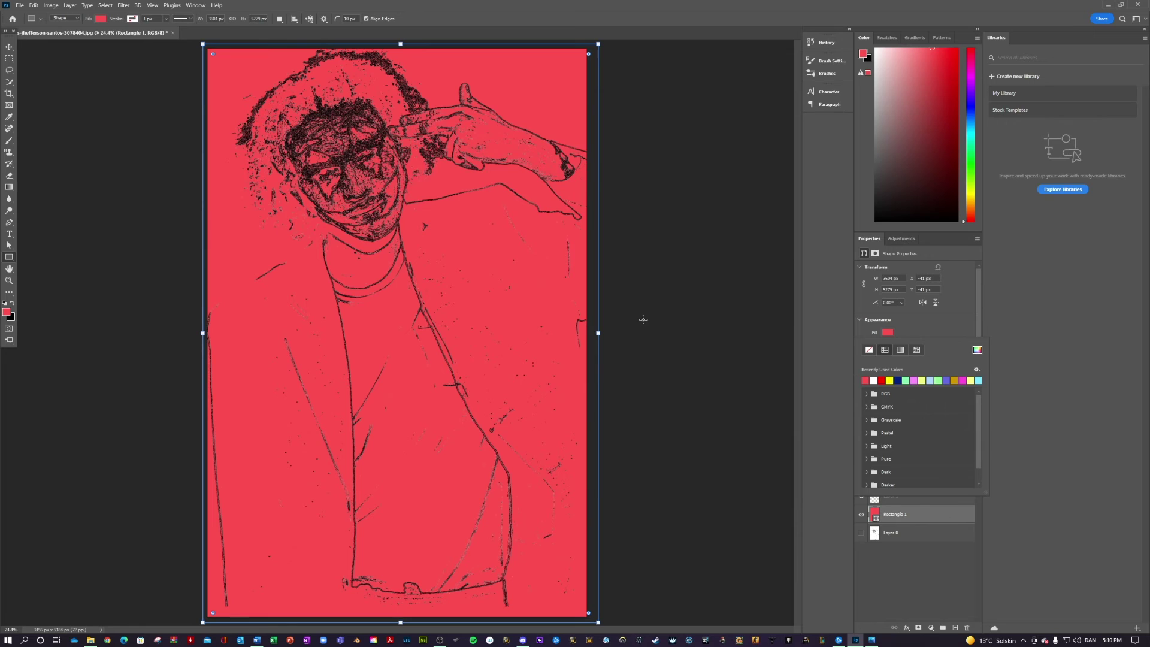
{"action": "left_click", "coordinate": [648, 275]}
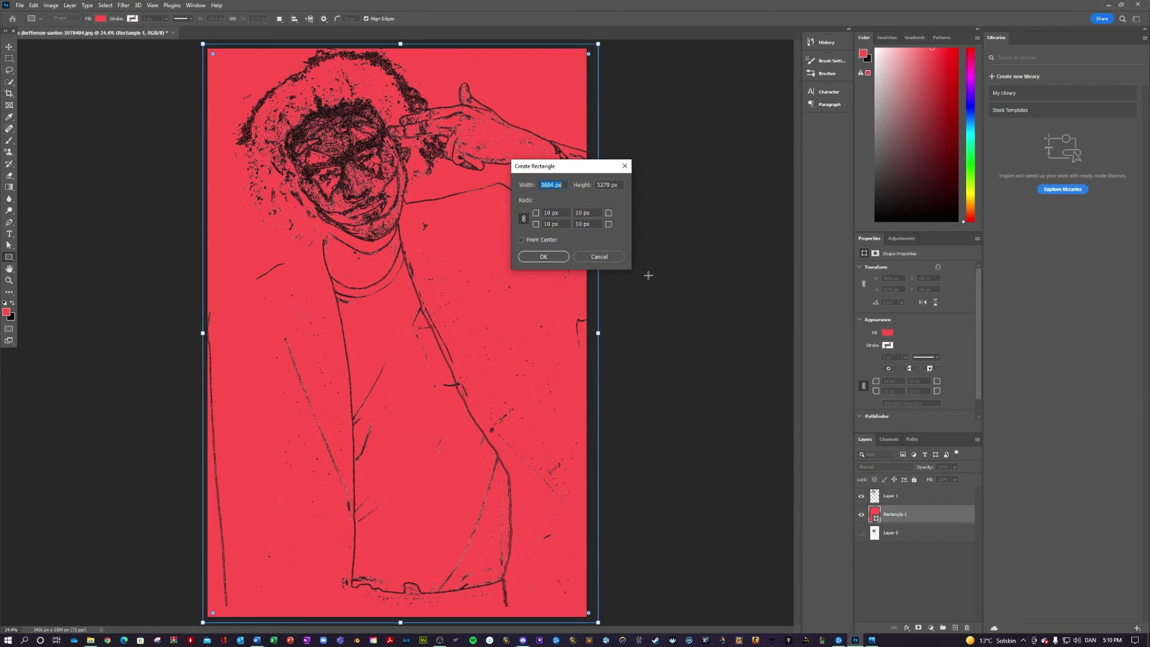
{"action": "left_click", "coordinate": [600, 257]}
{"action": "left_click", "coordinate": [9, 47]}
{"action": "left_click", "coordinate": [90, 158]}
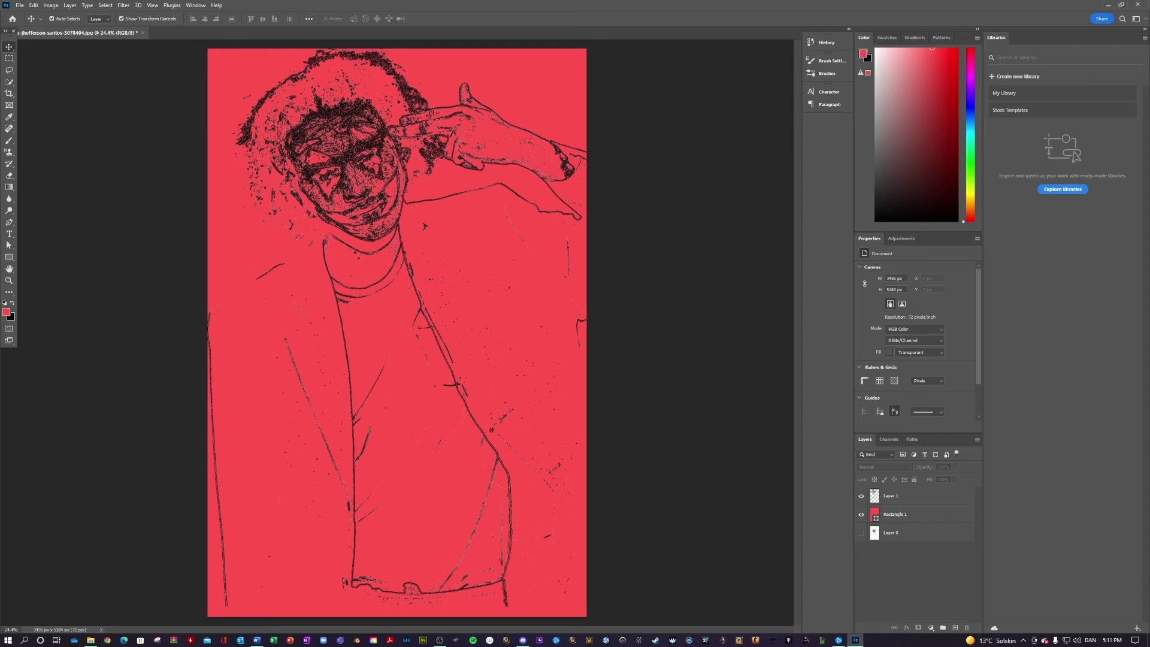